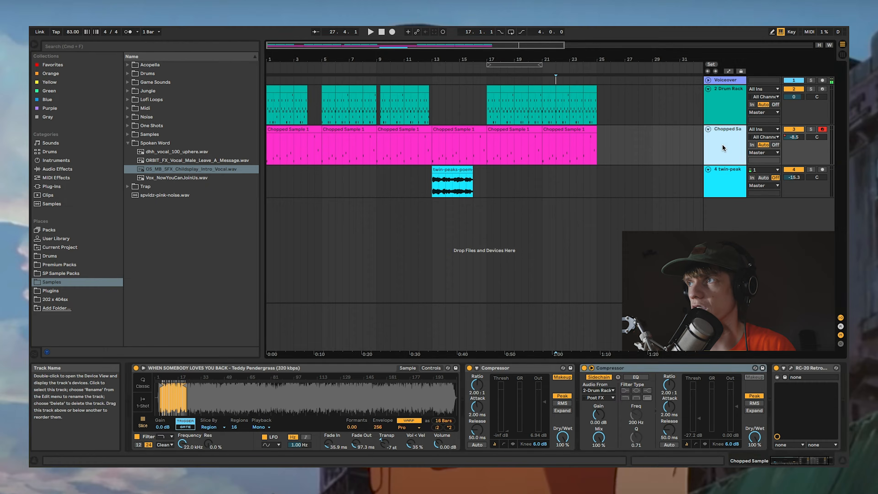
Add the info text "experiment with compression" to the sidechain Compressor on the Chopped Sample track and check its note.
right_click(654, 370)
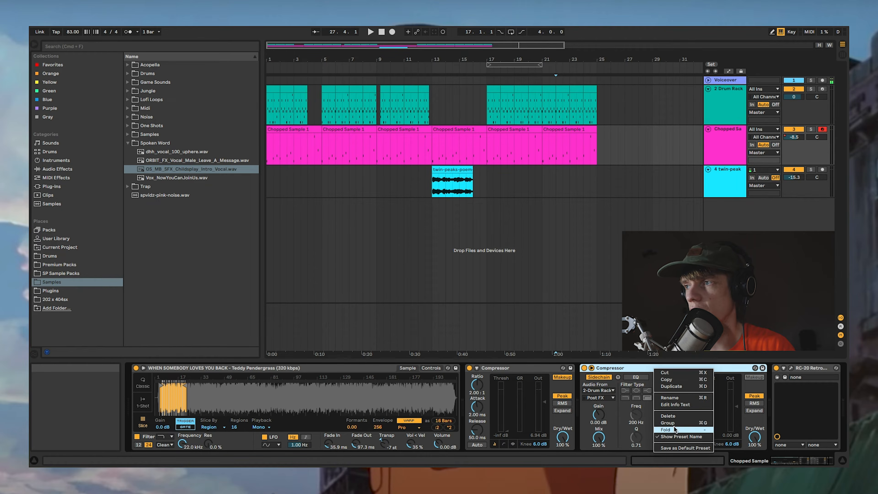
left_click(684, 406)
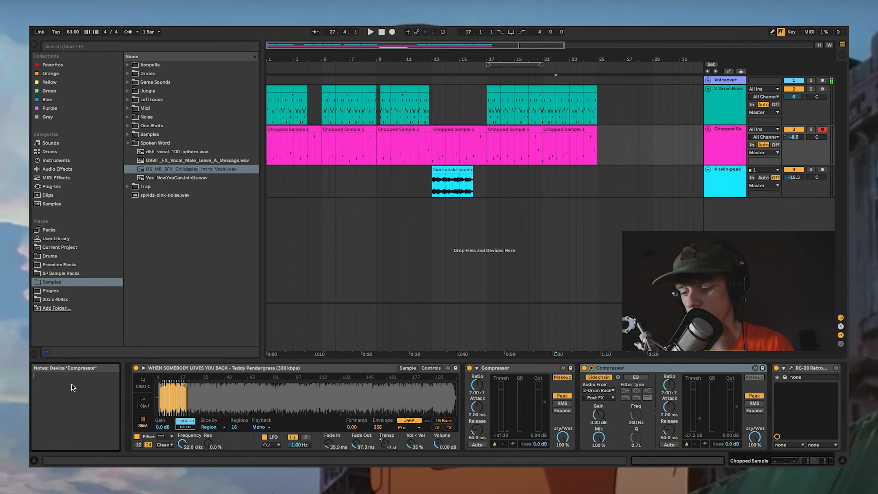
type("experiment with compression")
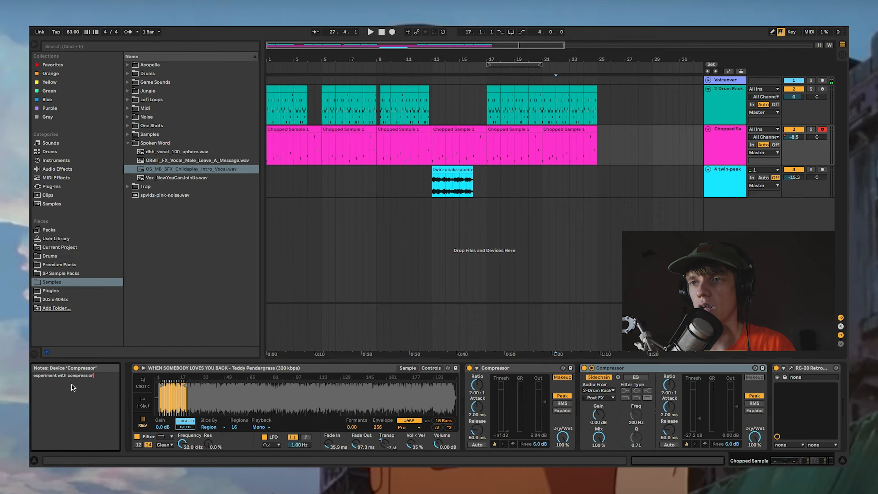
left_click(345, 318)
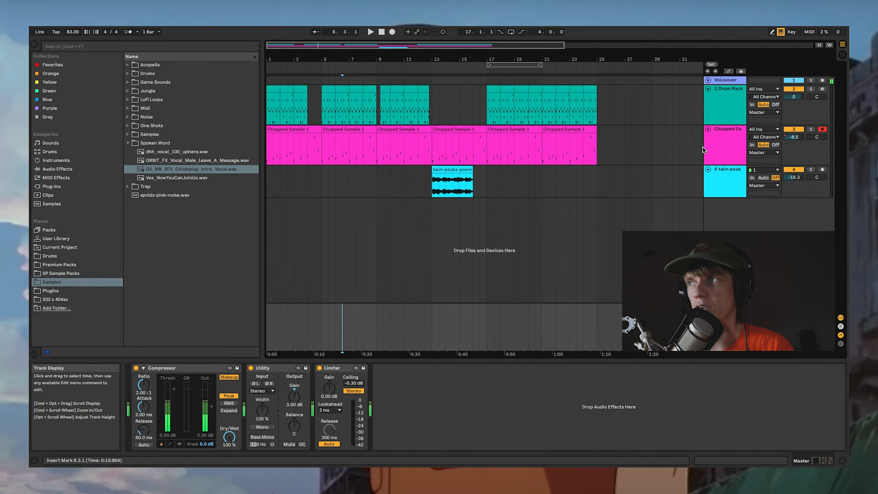
left_click(673, 370)
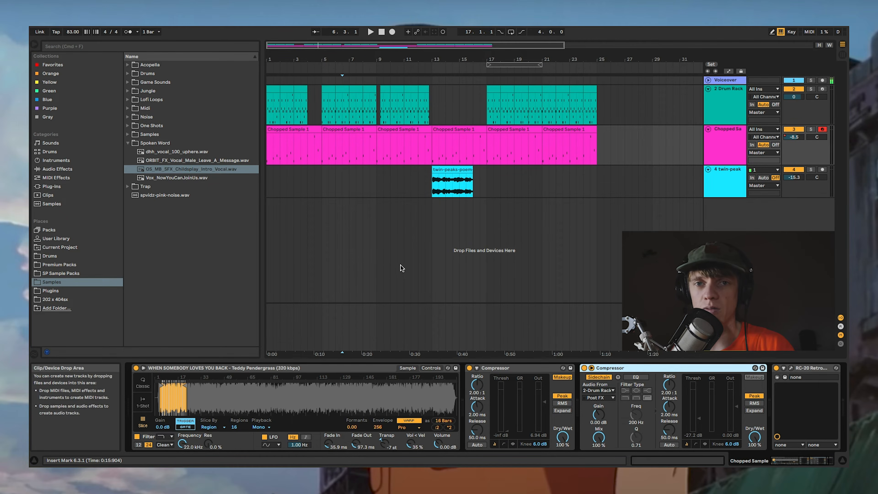
left_click(393, 245)
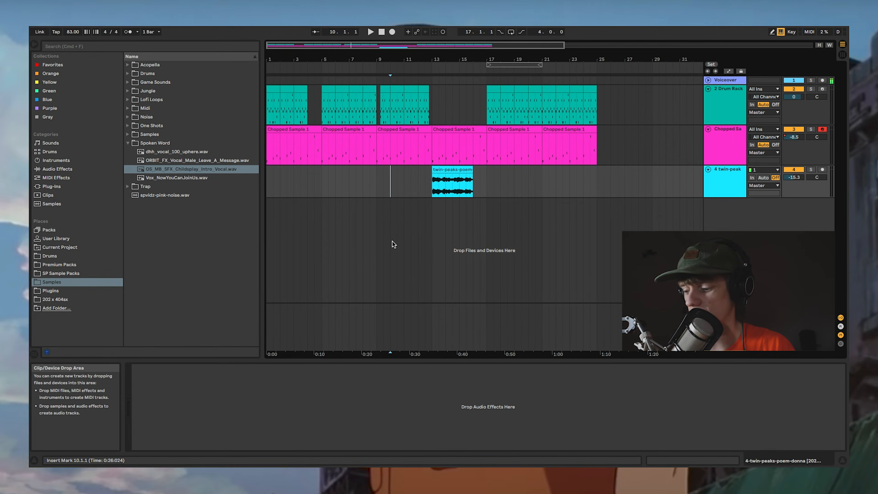
Review the option to save the current set as default in the File/Folder preferences and close the preferences.
key("super+comma")
left_click(343, 176)
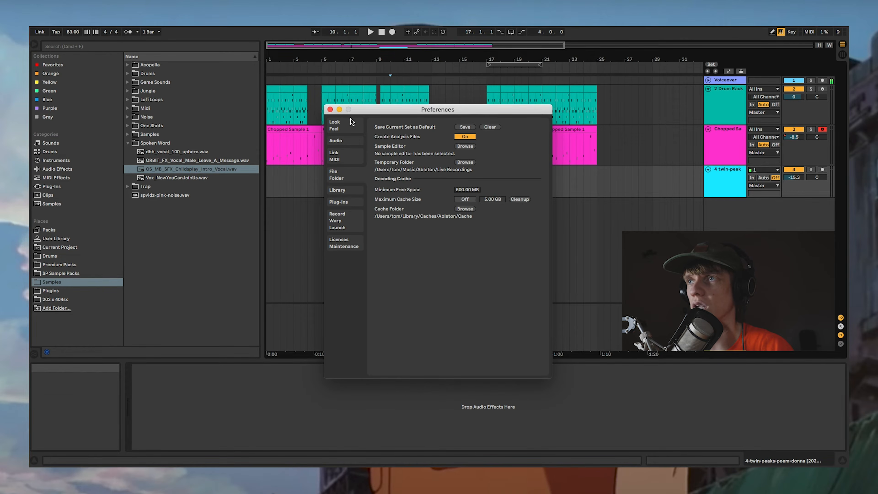
left_click(331, 110)
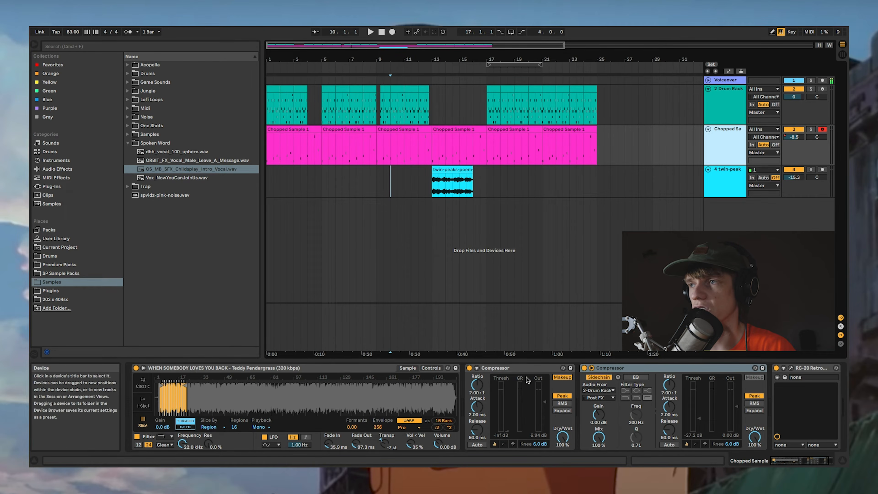
Look at the Save as Default Preset option for the first Compressor on the Chopped Sample track without applying it.
right_click(516, 368)
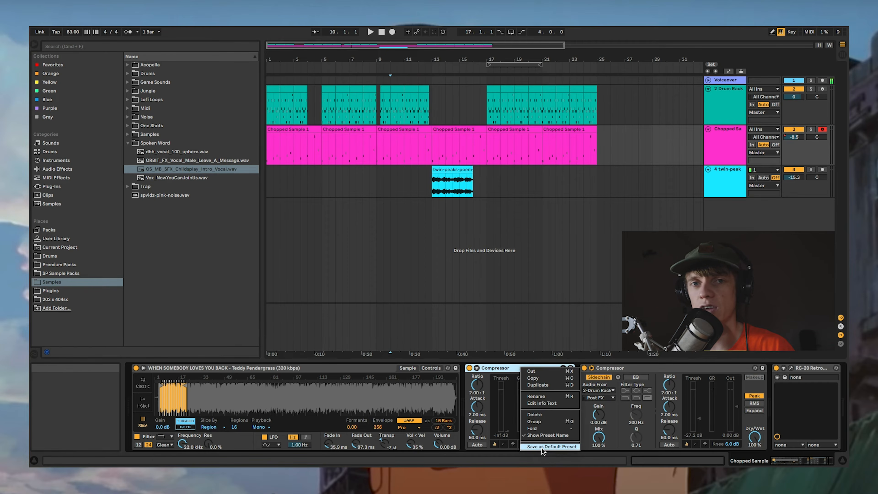
left_click(507, 368)
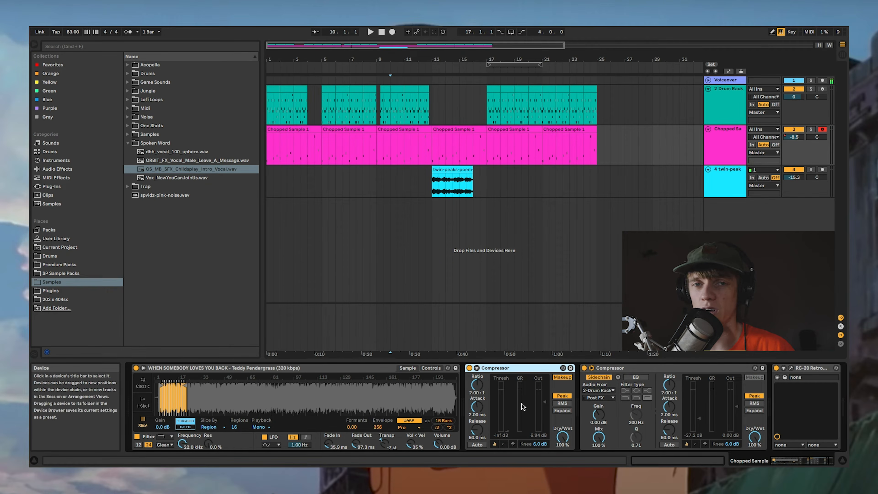
right_click(523, 368)
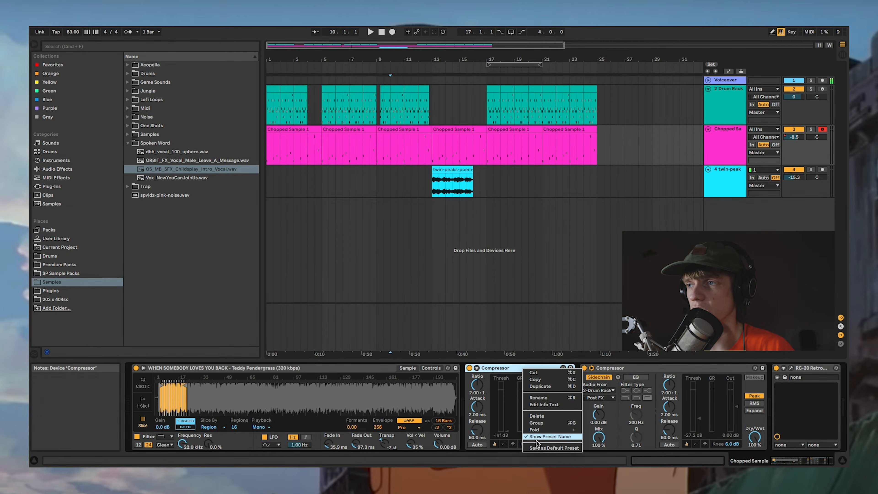
left_click(515, 369)
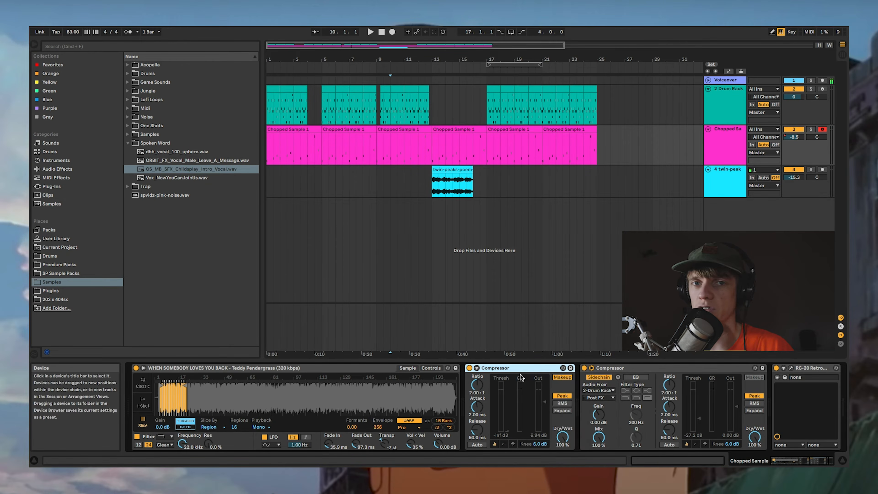
left_click(556, 184)
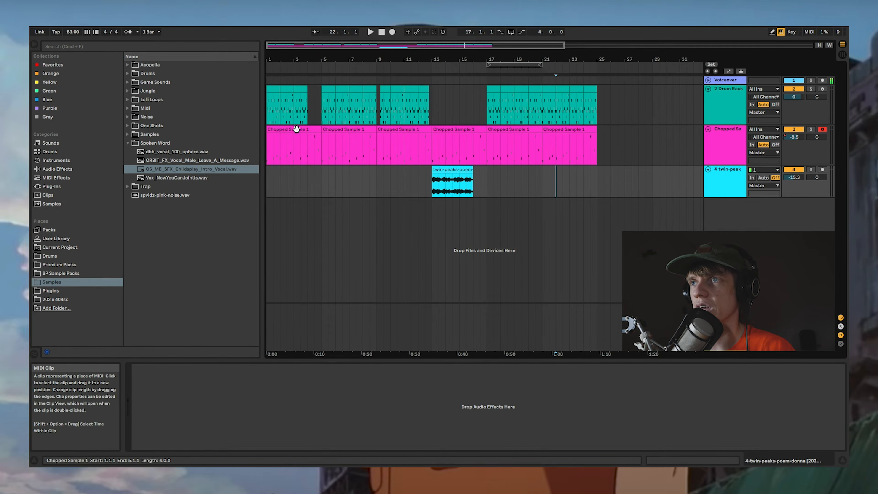
Freeze the Chopped Sample track and flatten it to audio.
right_click(721, 142)
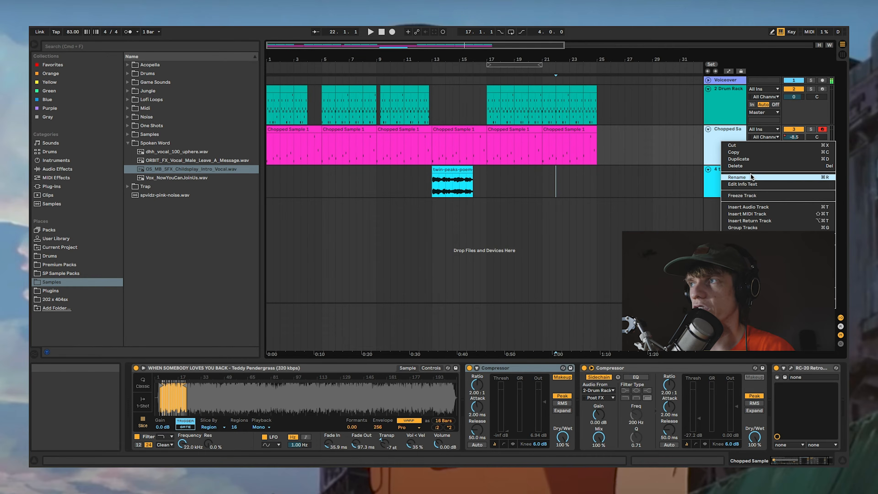
left_click(757, 195)
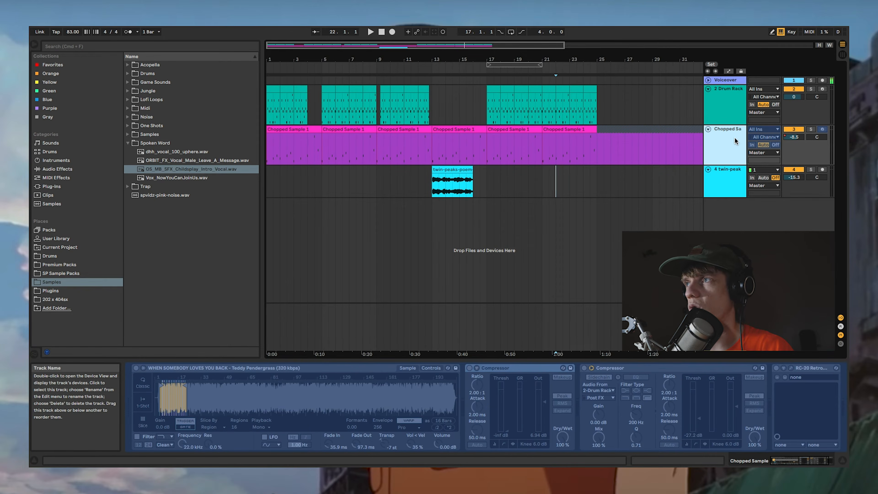
right_click(723, 138)
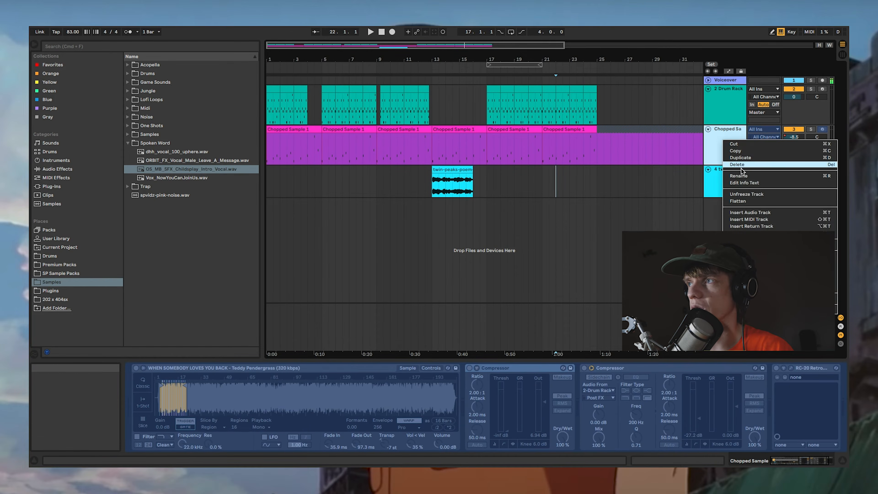
left_click(754, 201)
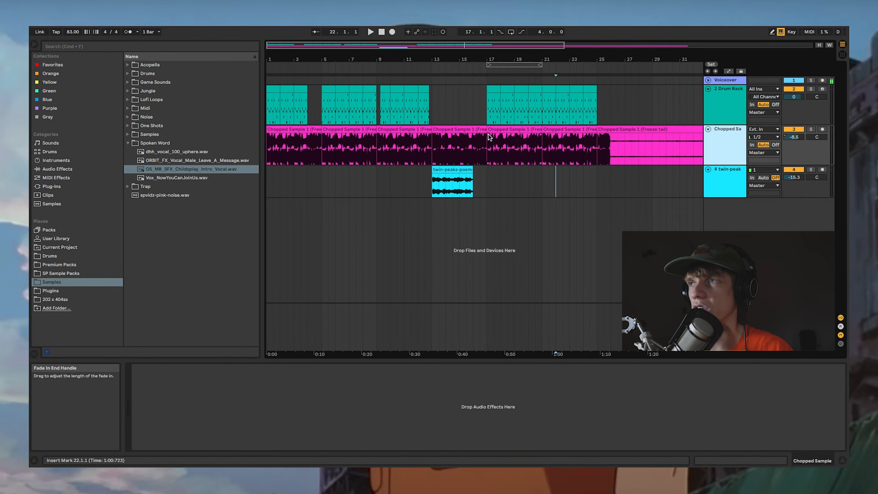
mouse_move(487, 131)
left_mouse_down()
mouse_move(466, 130)
mouse_move(487, 130)
left_mouse_up()
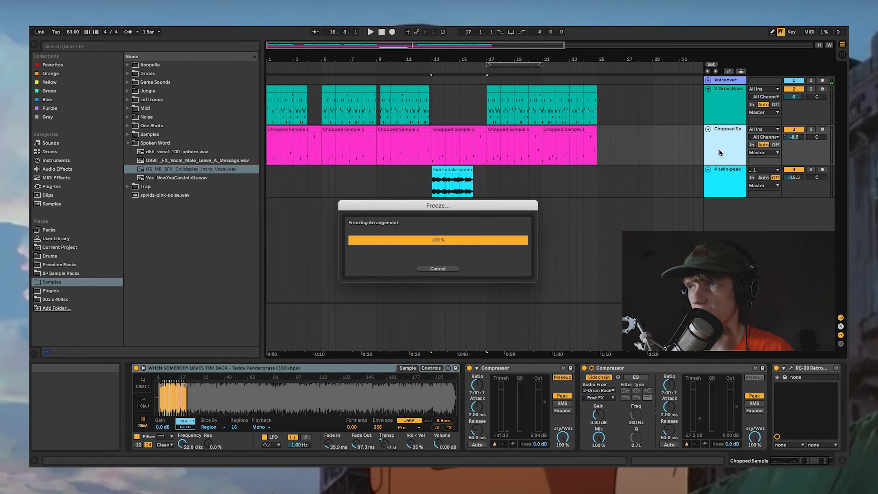
Insert an audio track below the frozen Chopped Sample track and place audio copies of all its clips there.
key("super+t")
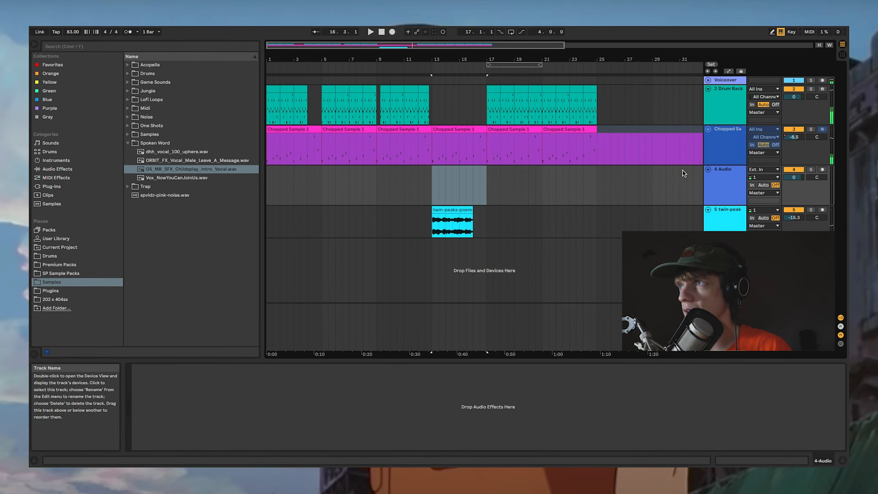
left_click(306, 130)
left_click(563, 129, "shift")
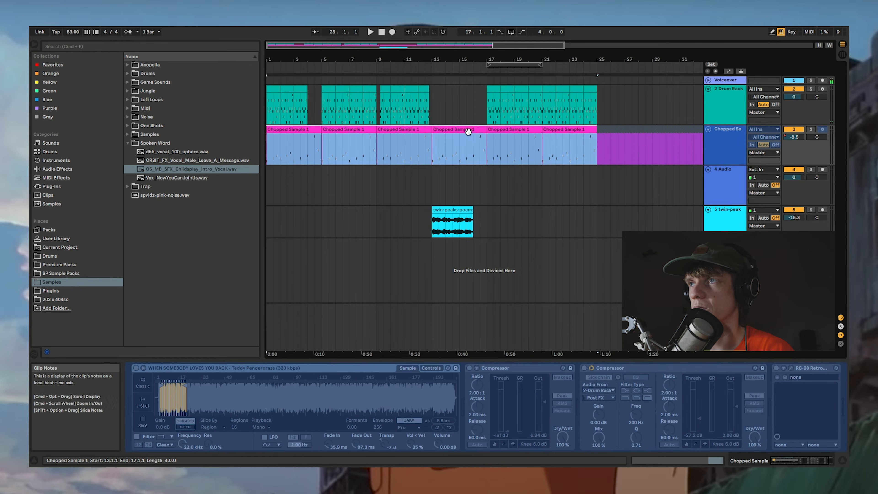
left_click_drag(456, 129, 456, 173)
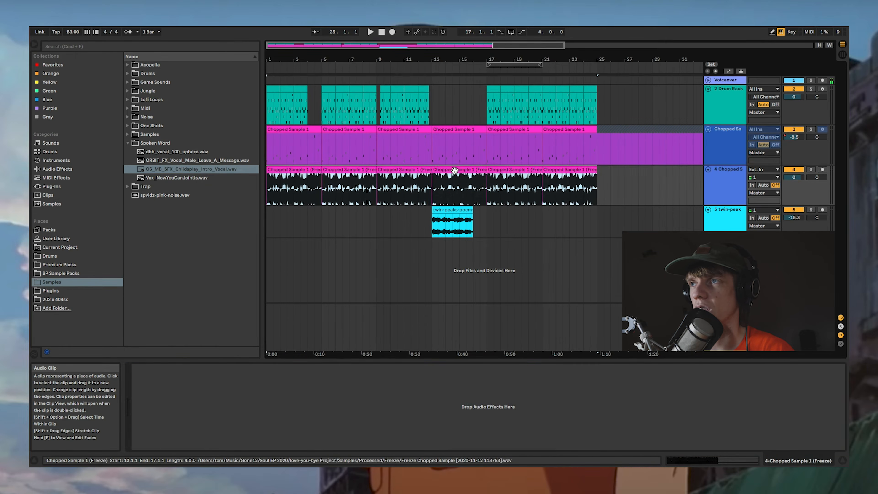
Mute and reactivate the frozen Chopped Sample track, and delete the audio track holding the copied clips.
left_click(799, 130)
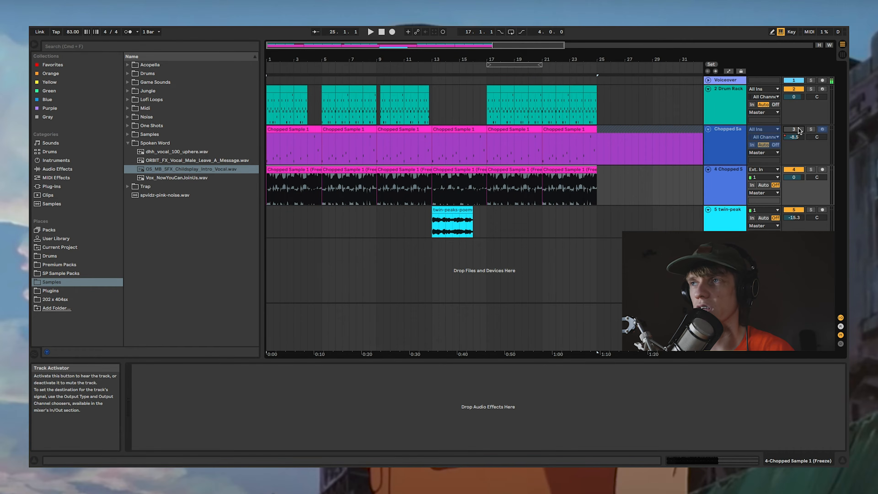
left_click(799, 130)
key("Delete")
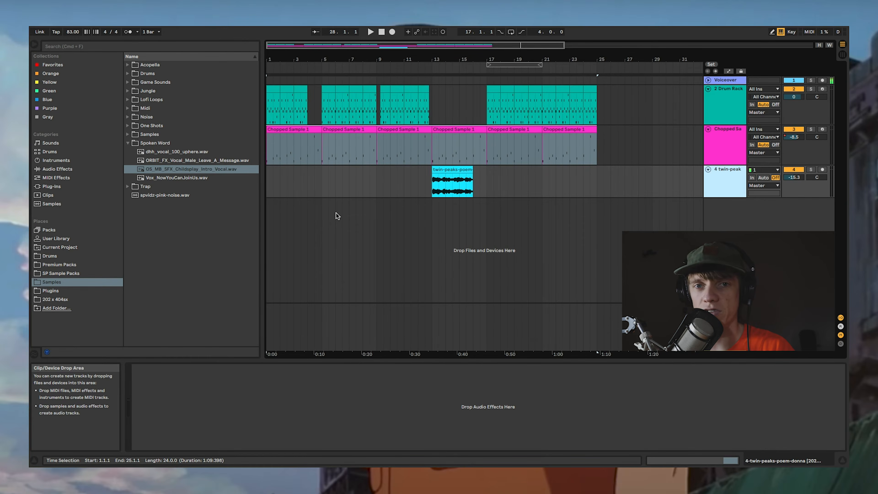
Open the Look/Feel preferences and try the Light, Mid Light, Mid Dark and Live 9 themes.
key("super+comma")
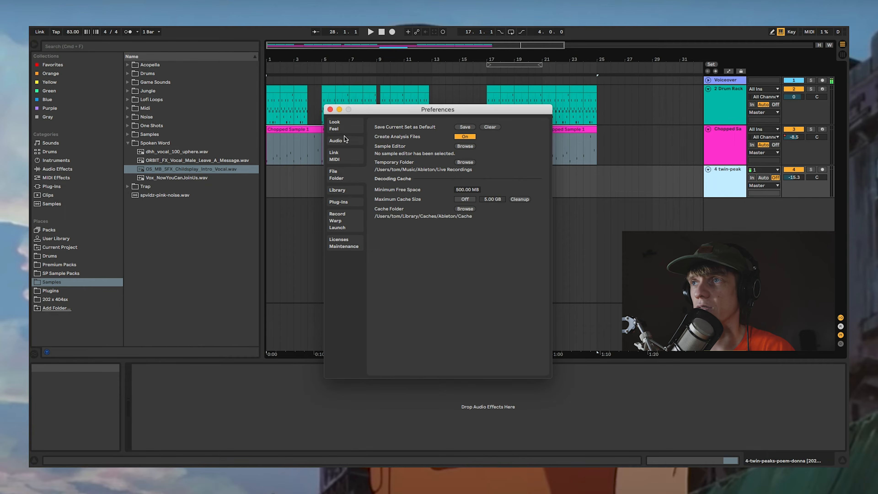
left_click(343, 129)
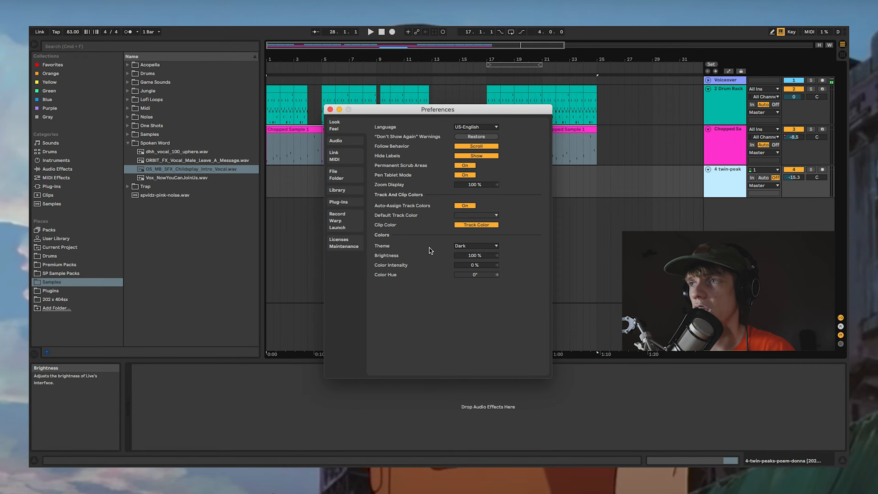
left_click_drag(442, 113, 443, 140)
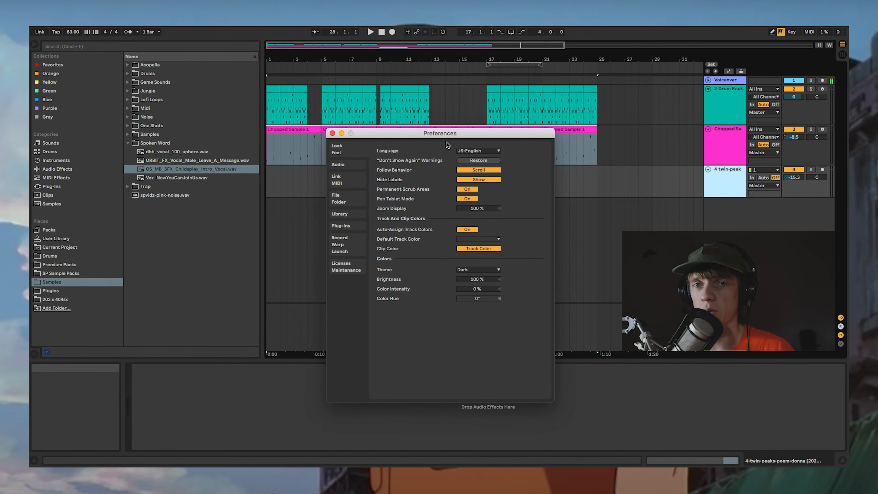
left_click(479, 269)
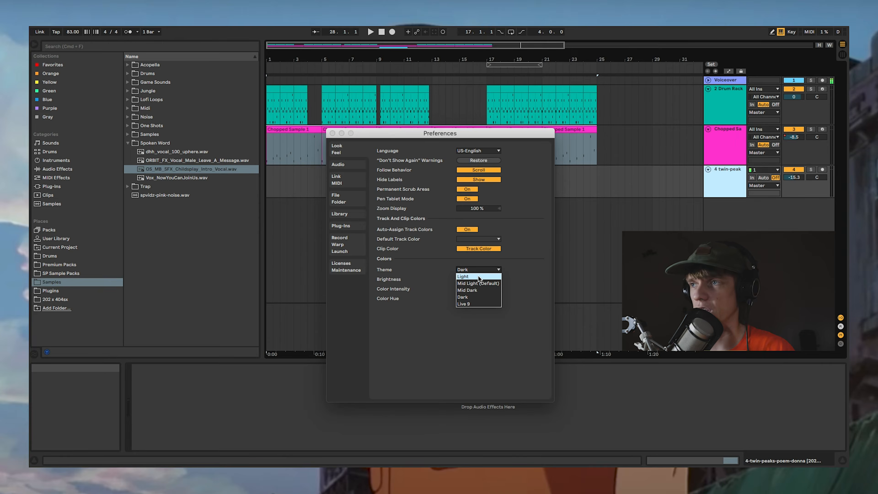
left_click(478, 276)
left_click(478, 269)
left_click(476, 283)
left_click(474, 272)
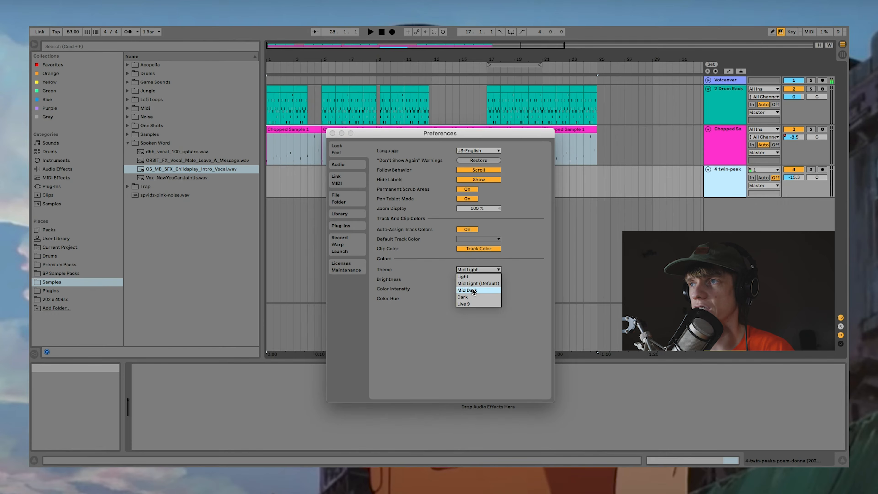
left_click(468, 290)
left_click(477, 269)
left_click(472, 303)
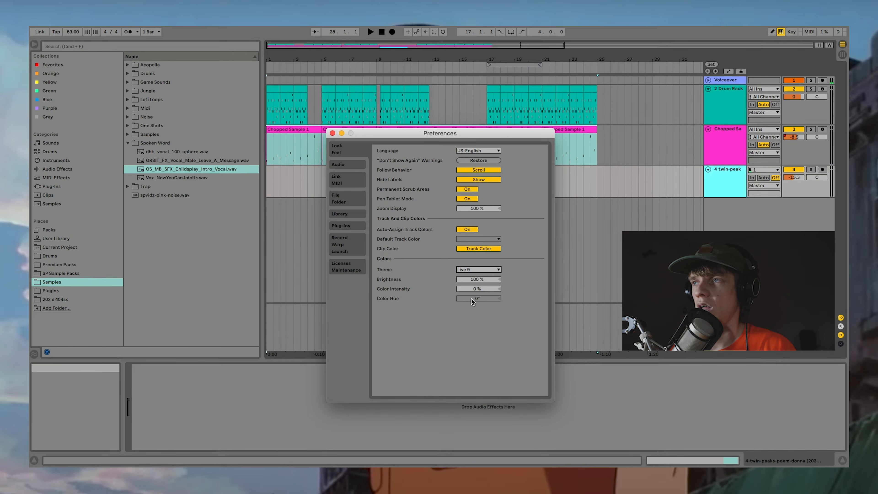
Preview the Light and Mid Light themes again and set the theme to Dark.
left_click(477, 269)
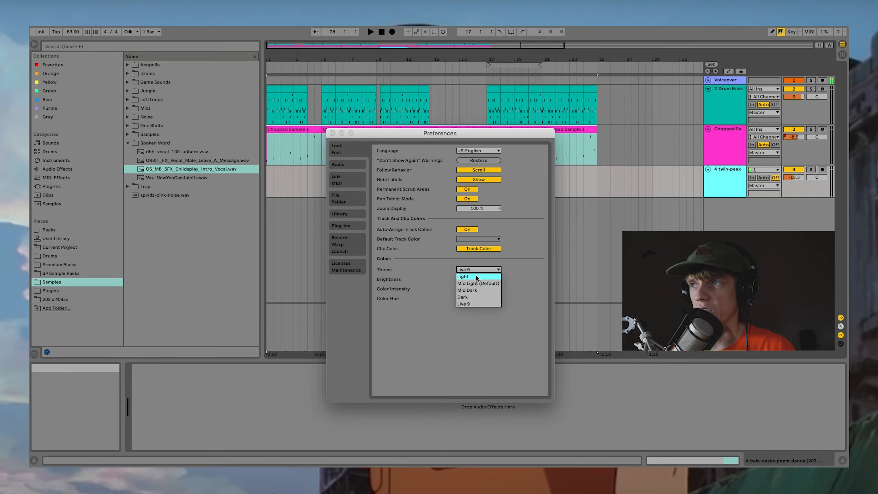
left_click(476, 276)
left_click(475, 284)
left_click(483, 269)
left_click(476, 295)
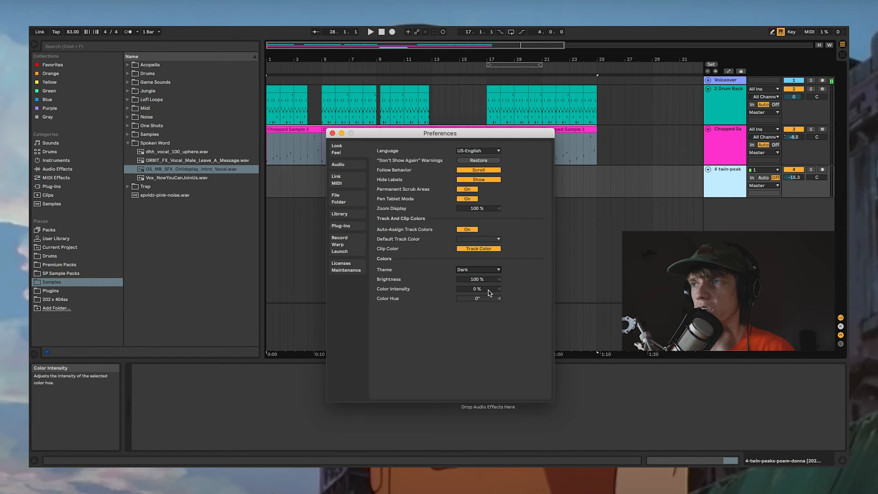
Set the interface Color Intensity to 100% and Color Hue to 188°, and close the preferences.
left_click_drag(488, 294, 525, 230)
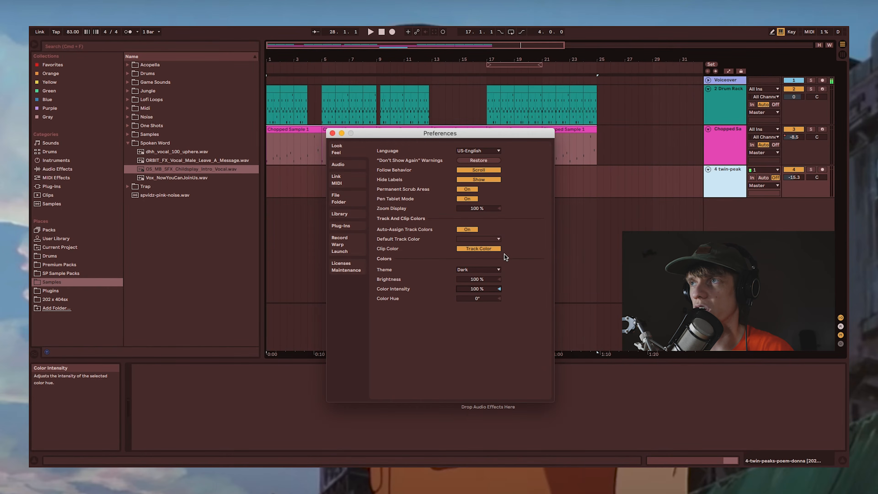
mouse_move(486, 299)
left_mouse_down()
mouse_move(491, 269)
mouse_move(487, 298)
mouse_move(488, 288)
left_mouse_up()
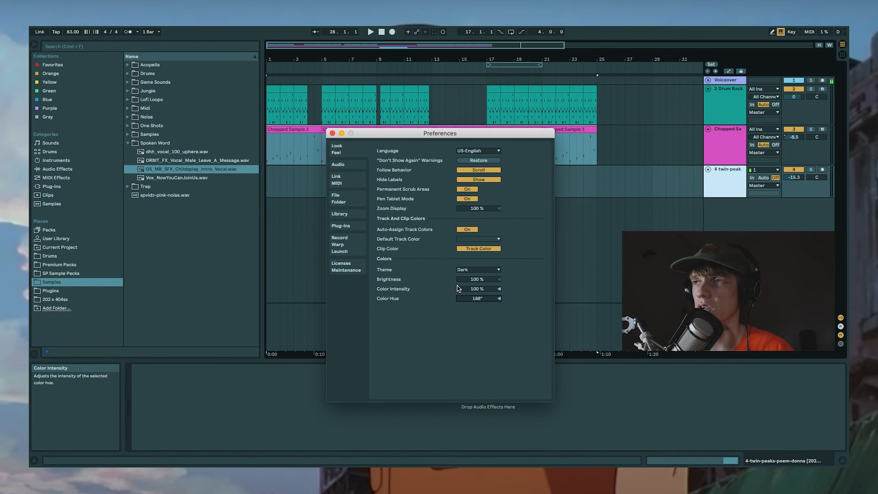
left_click(332, 134)
Open the Chopped Sample 1 clip at bar 9 in the MIDI note editor and place the insert mark at 1.4.1.
double_click(728, 145)
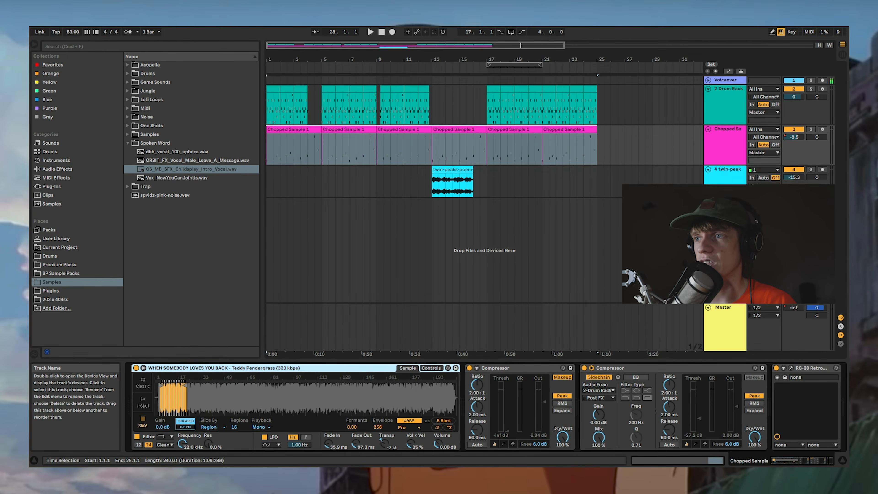
double_click(388, 133)
left_click(364, 294)
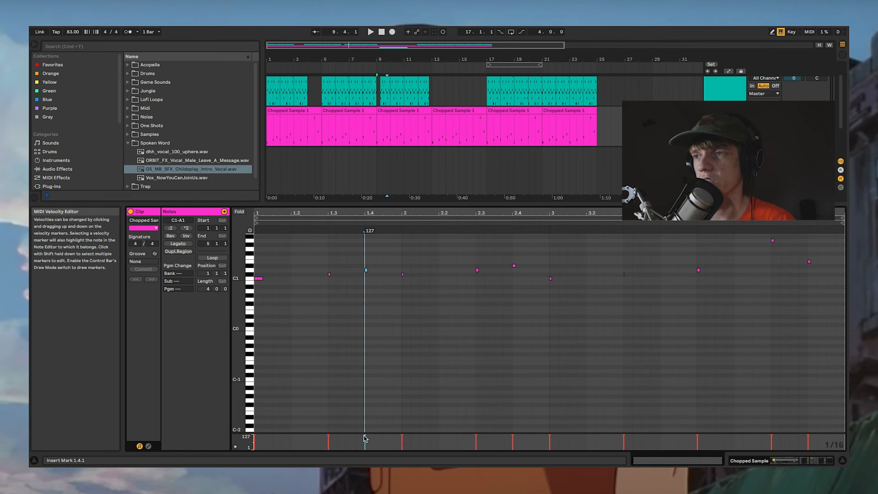
Enlarge the velocity lane, try stacking three extra notes below the existing note at 1.4.1, and delete those notes.
left_click_drag(386, 432, 380, 343)
double_click(368, 279)
double_click(368, 287)
double_click(369, 300)
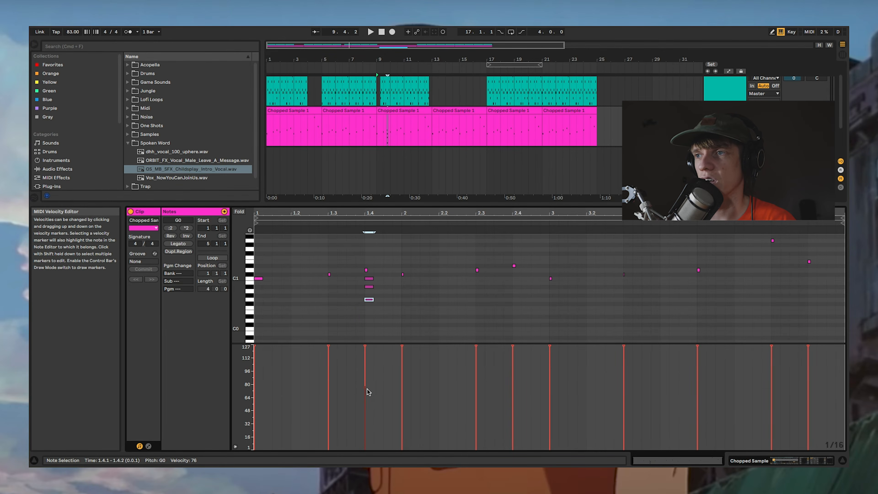
left_click_drag(378, 312, 363, 280)
key("Delete")
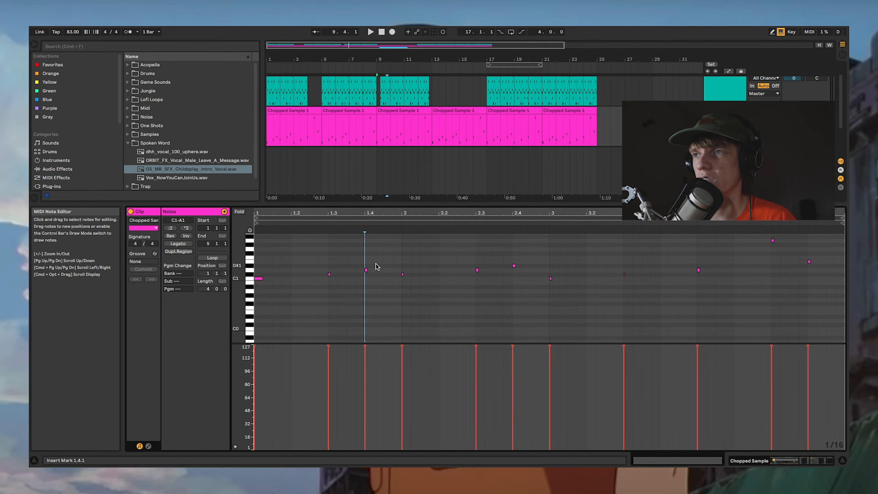
Try a velocity of 60 on the D1 note at 1.4.1 and reduce the height of the velocity lane.
left_click_drag(363, 214, 371, 264)
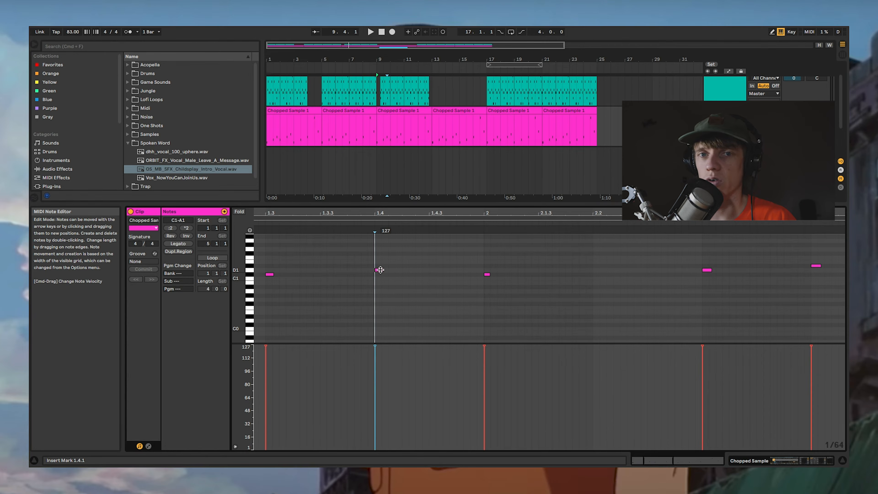
left_click(378, 270)
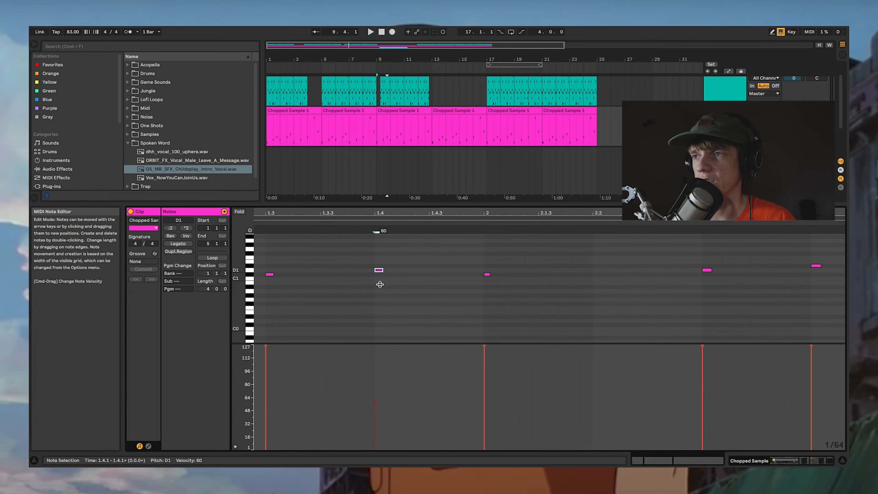
left_click_drag(508, 344, 498, 389)
Try lowering the velocity of all the clip's notes together to 93, and return them to 127.
scroll(491, 335, "down", 5)
left_click(498, 328)
key("super+a")
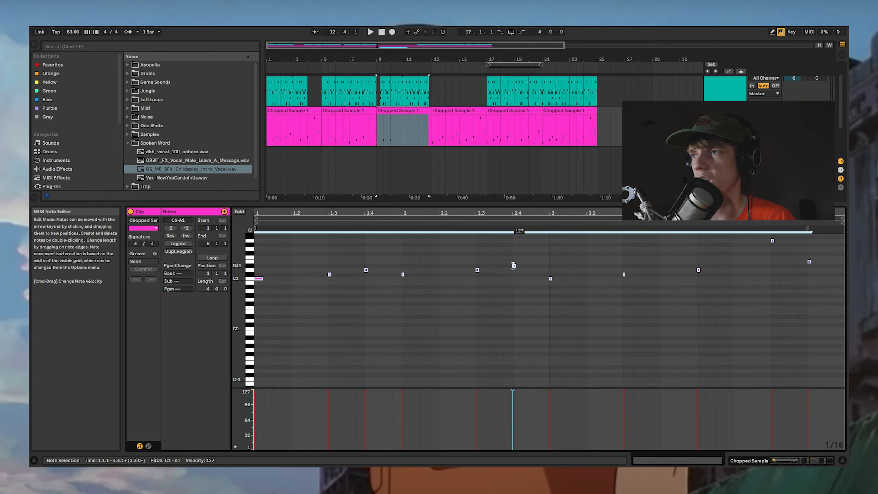
left_click(615, 307)
key("super+a")
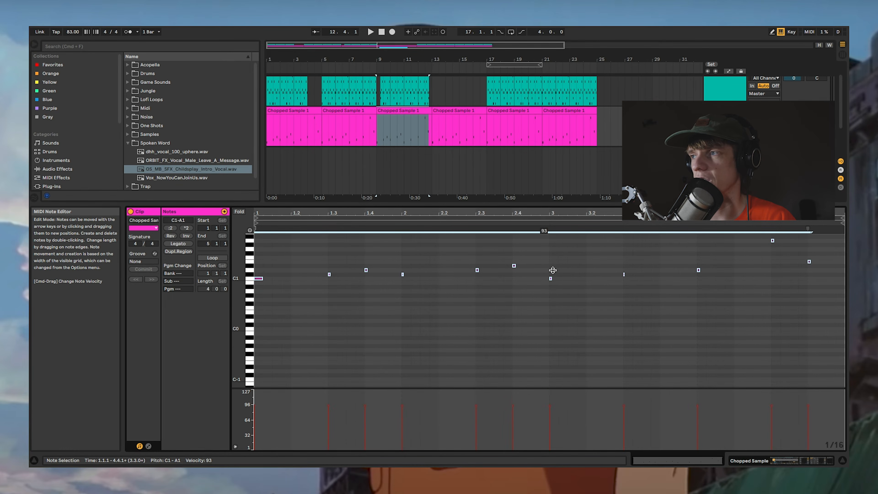
left_click_drag(553, 266, 555, 242)
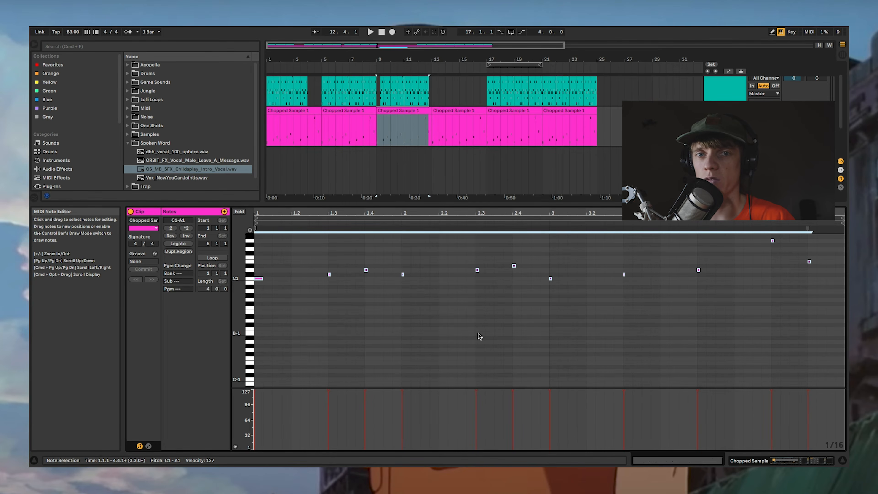
left_click(417, 318)
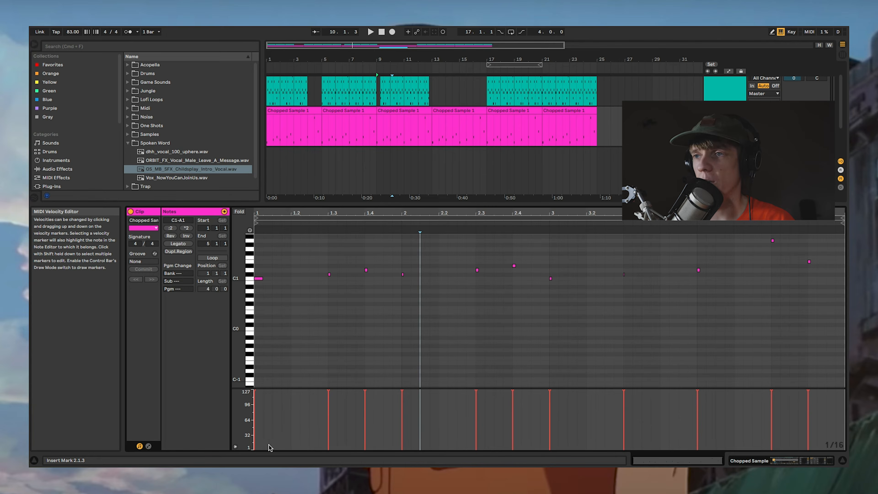
Try drawing rising and falling velocity ramps across the clip's notes, undoing each ramp.
left_click_drag(281, 440, 838, 394)
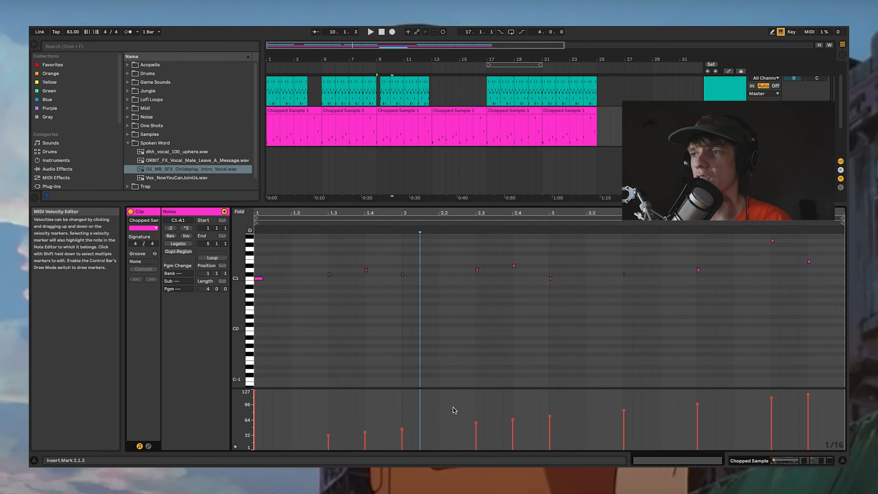
key("super+z")
left_click_drag(351, 418, 823, 450)
key("super+z")
left_click_drag(290, 444, 830, 402)
key("super+z")
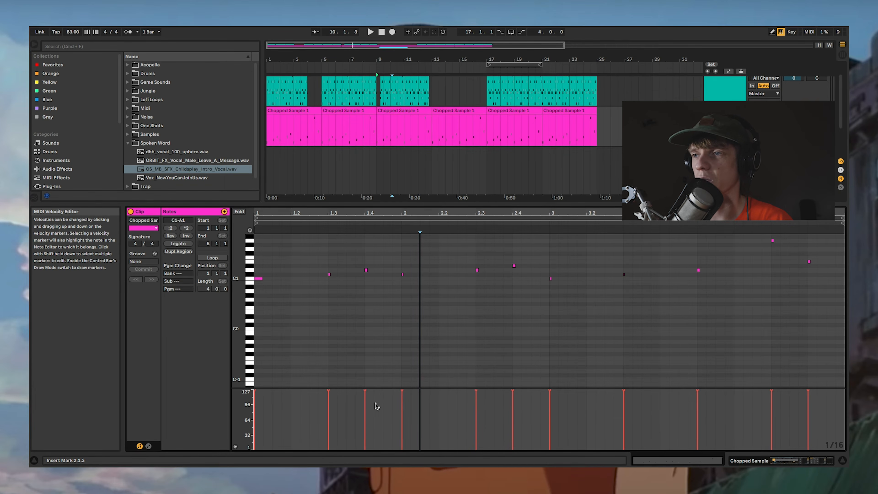
mouse_move(286, 400)
left_mouse_down()
mouse_move(823, 450)
mouse_move(816, 447)
left_mouse_up()
key("super+z")
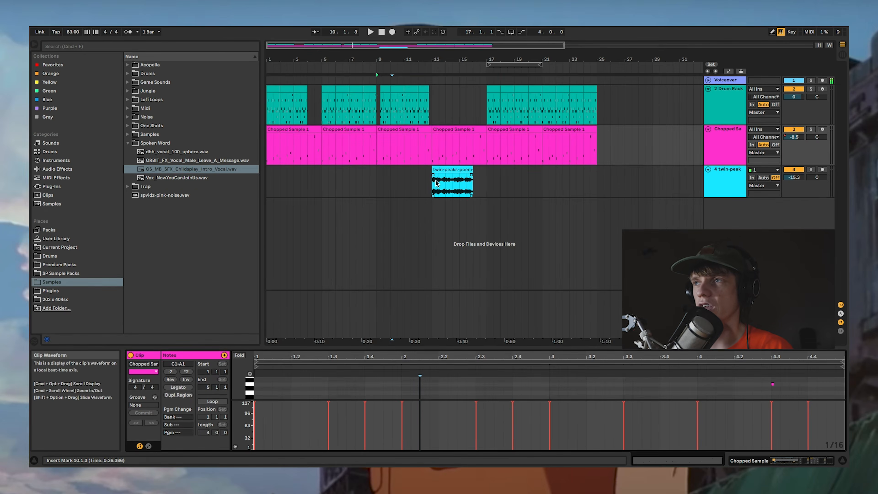
Copy the twin-peaks audio clip to bars 6 and 20, and change its track colour to green.
left_click(454, 169)
left_click_drag(454, 169, 361, 181)
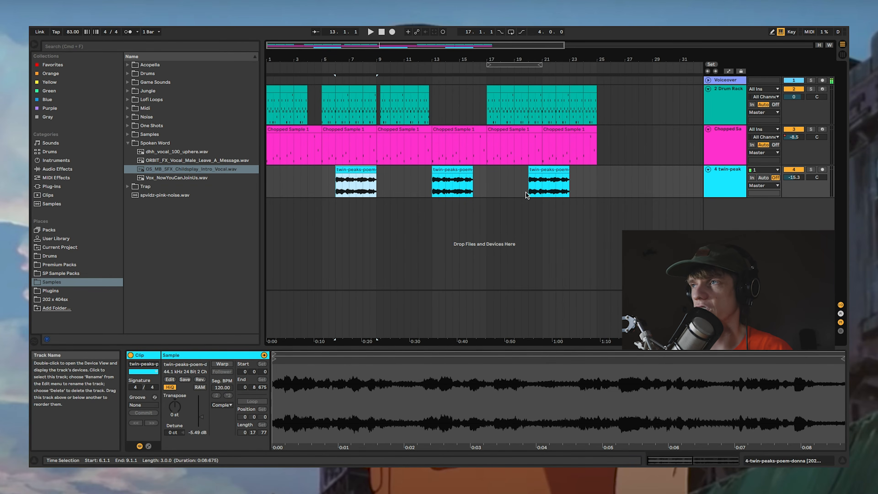
right_click(724, 181)
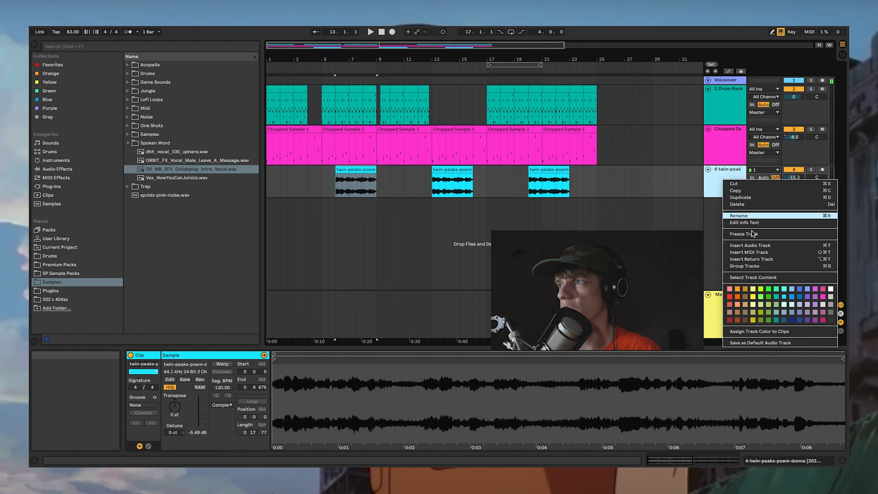
left_click(769, 297)
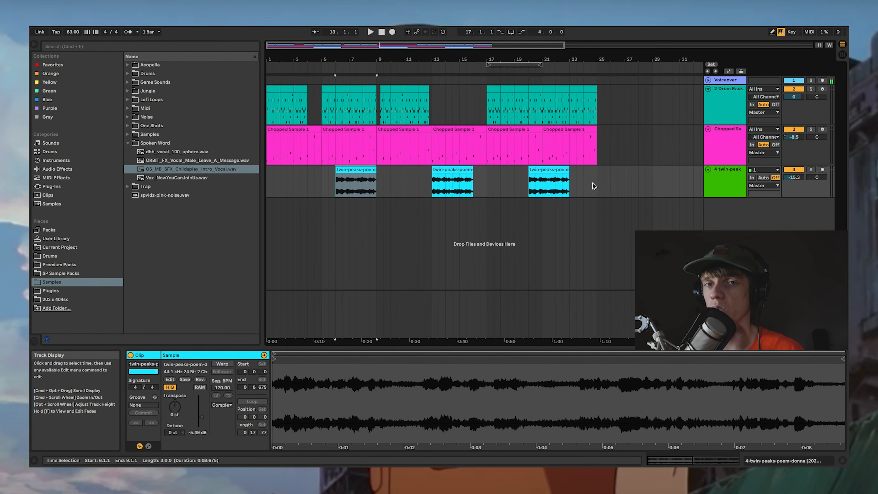
Assign the twin-peaks track's colour to all of its clips.
left_click_drag(593, 177, 339, 182)
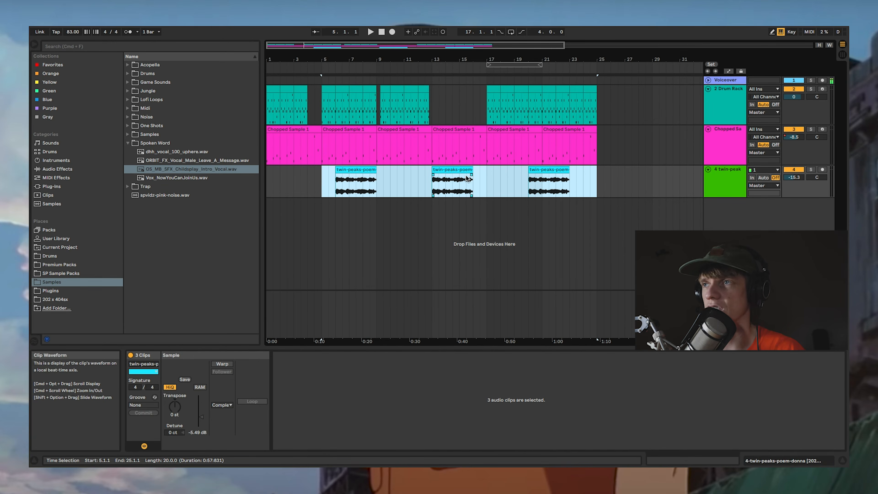
left_click(612, 180)
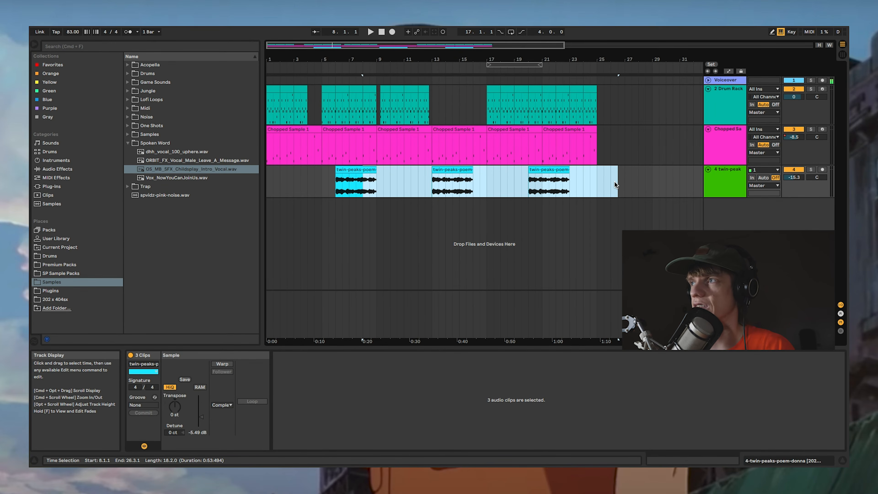
left_click(645, 191)
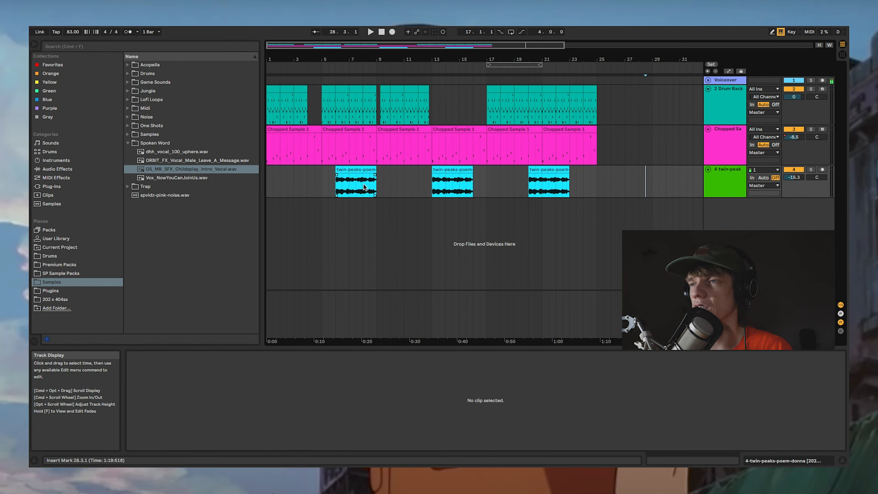
right_click(723, 184)
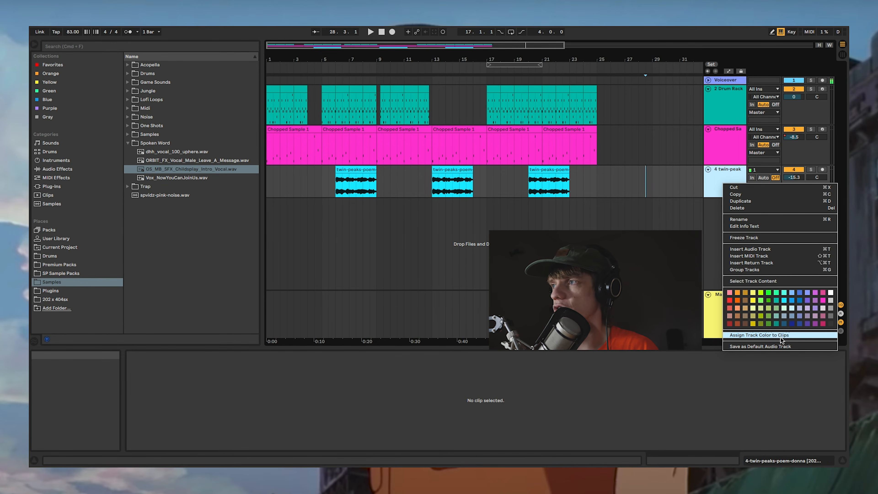
left_click(769, 336)
left_click(638, 187)
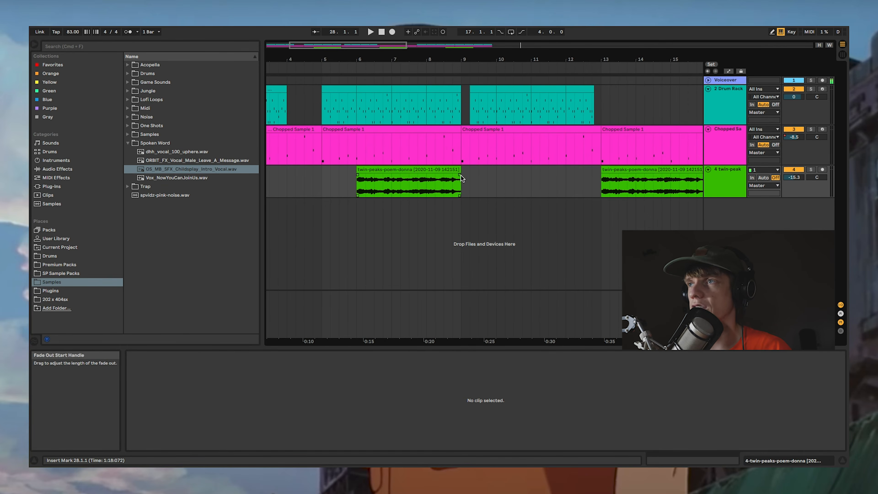
Try a fade-out on the first twin-peaks clip over the time selection from 7.2.1 to 9.1.1.
mouse_move(460, 178)
left_mouse_down()
mouse_move(403, 172)
mouse_move(469, 173)
left_mouse_up()
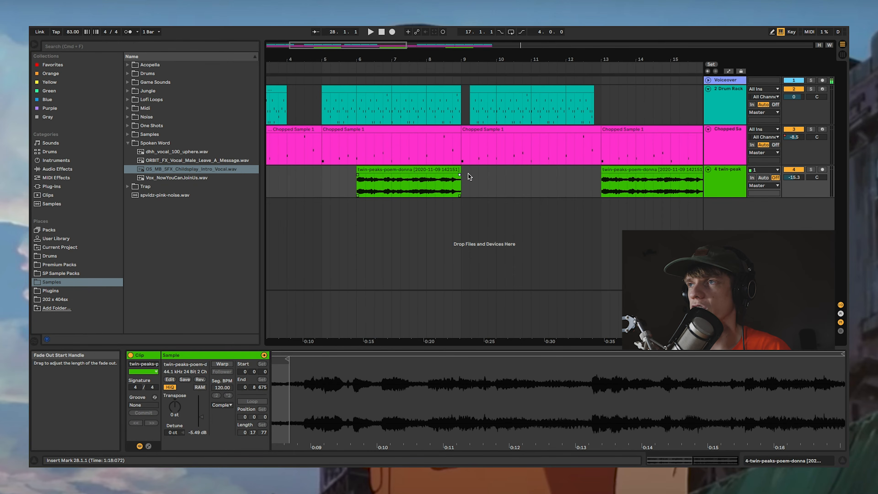
left_click(473, 195)
left_click_drag(462, 190, 401, 186)
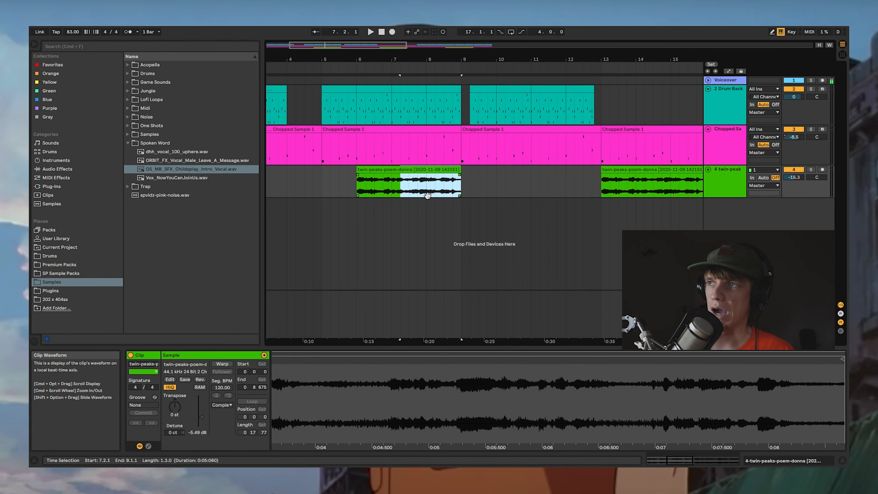
key("alt+super+f")
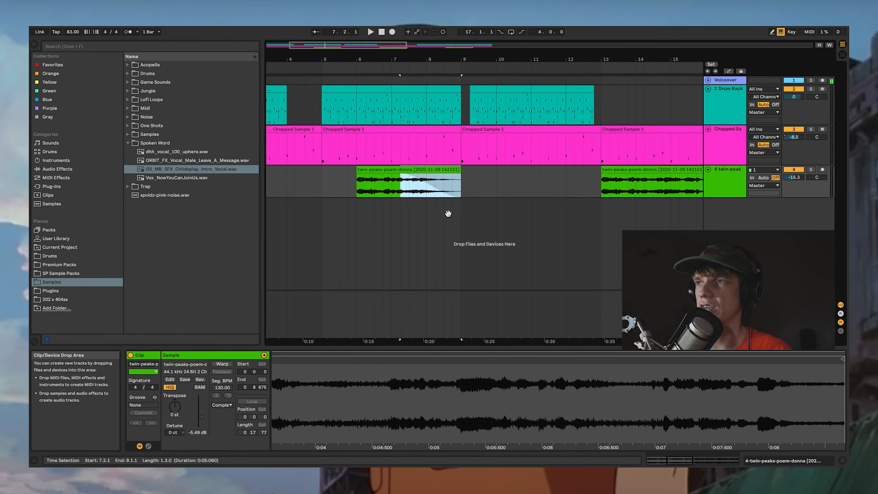
left_click(481, 195)
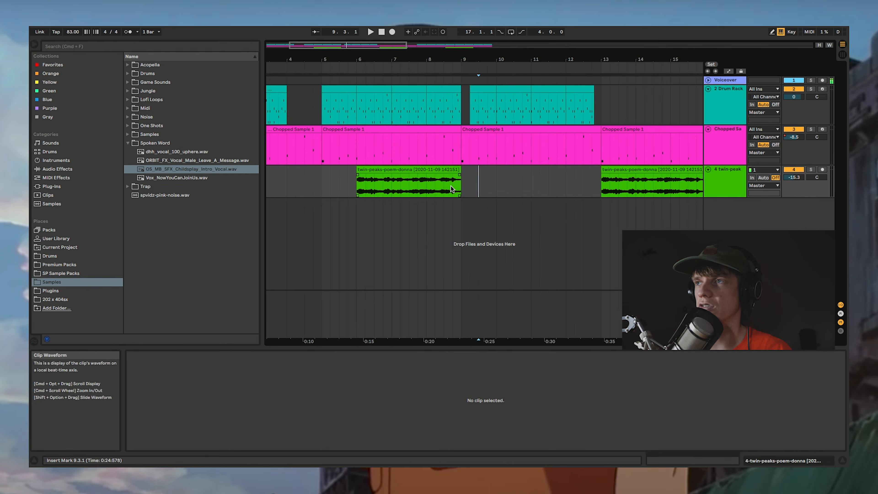
Try a longer fade-out on the first twin-peaks clip using a time selection from 7.1.1 to 9.2.1.
left_click(432, 177)
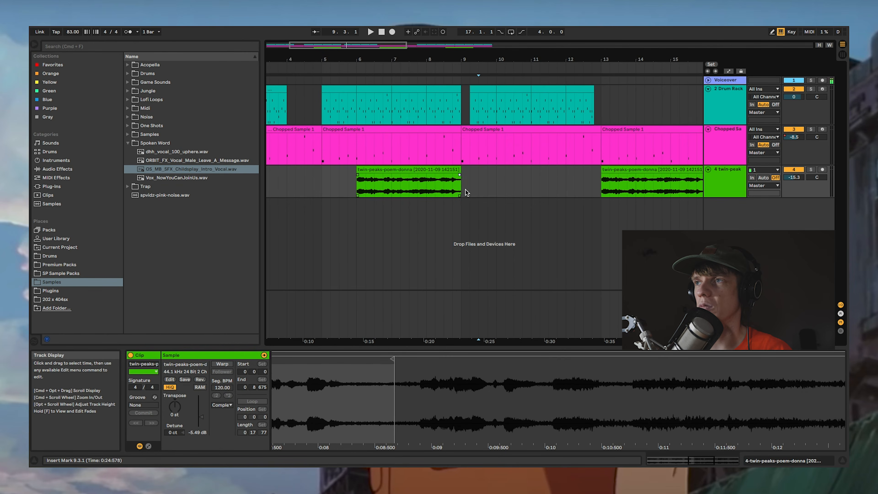
left_click_drag(466, 190, 393, 185)
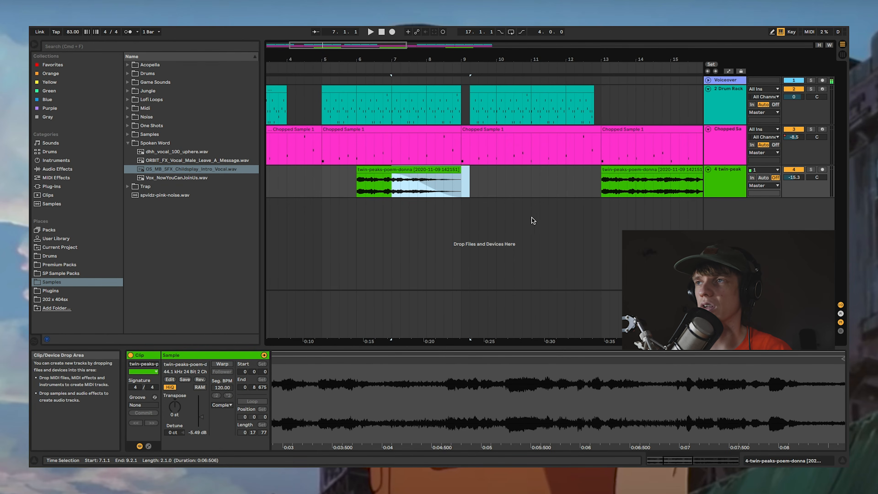
left_click(500, 195)
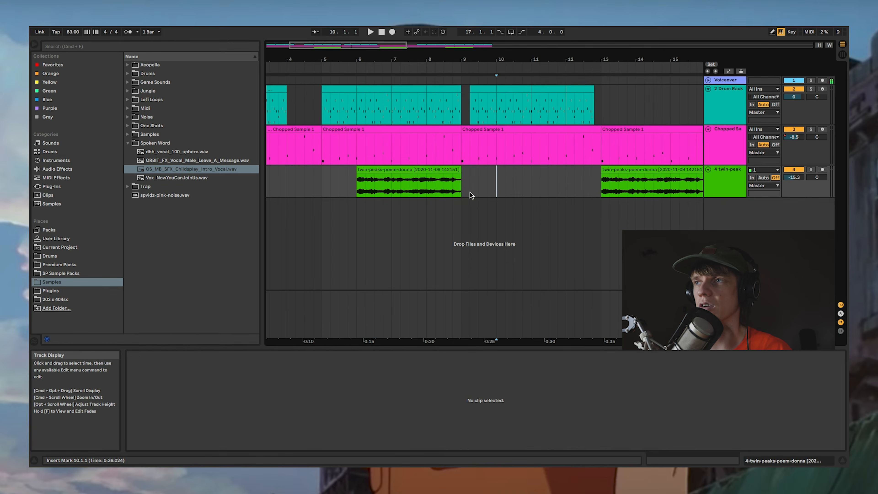